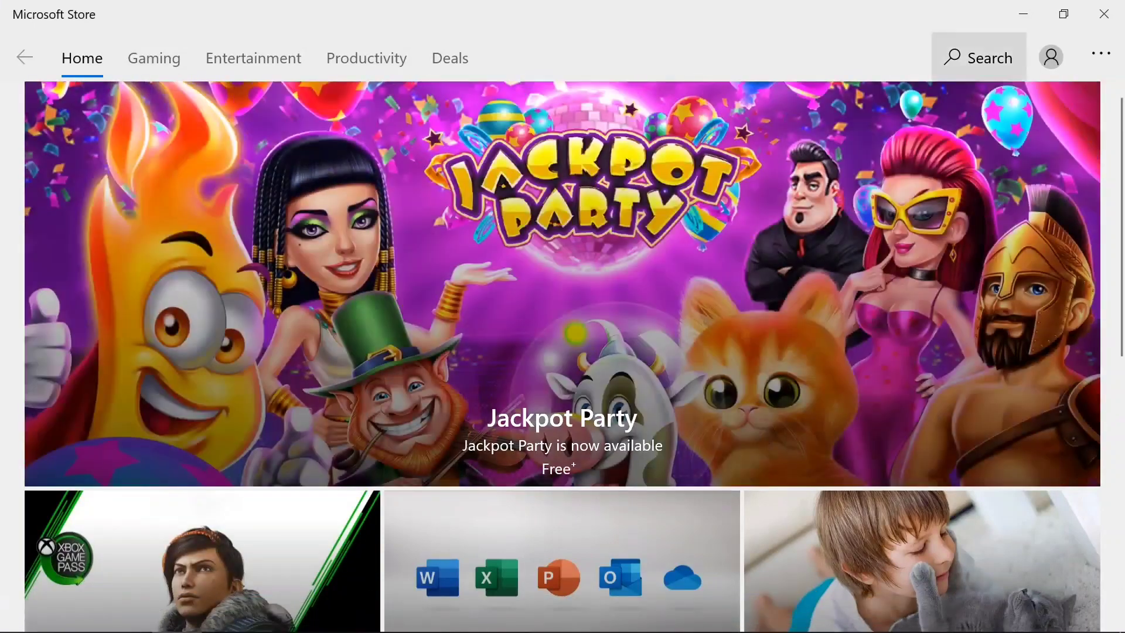
# Search the Microsoft Store for Disney and scroll through the Disney+ app's description.
pyautogui.click(979, 58)
pyautogui.write('Di')
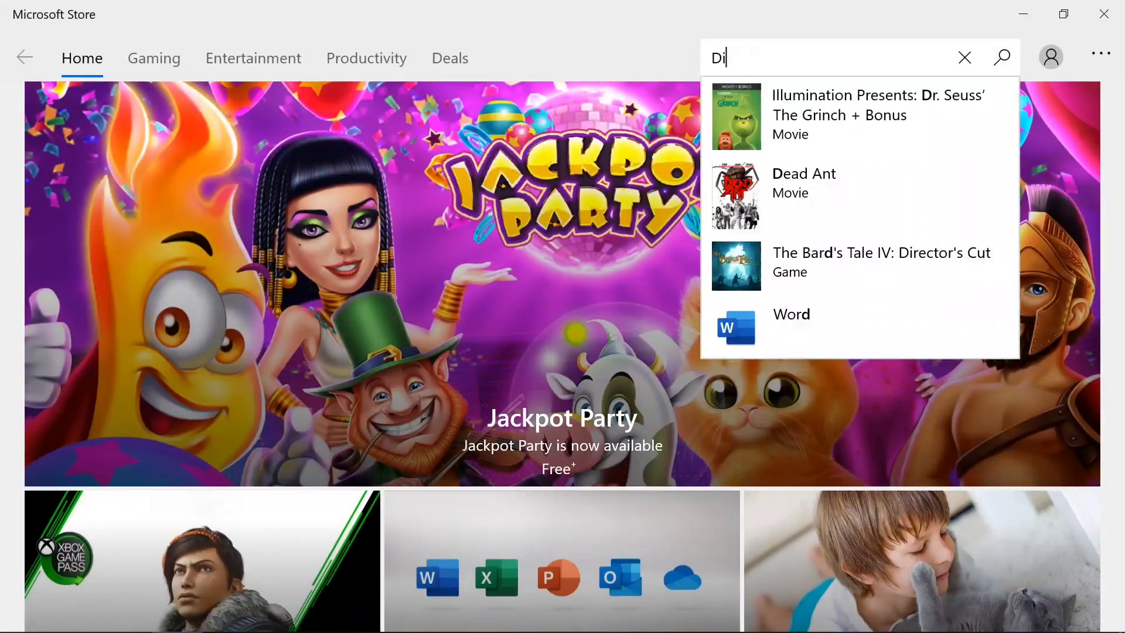
pyautogui.write('sney')
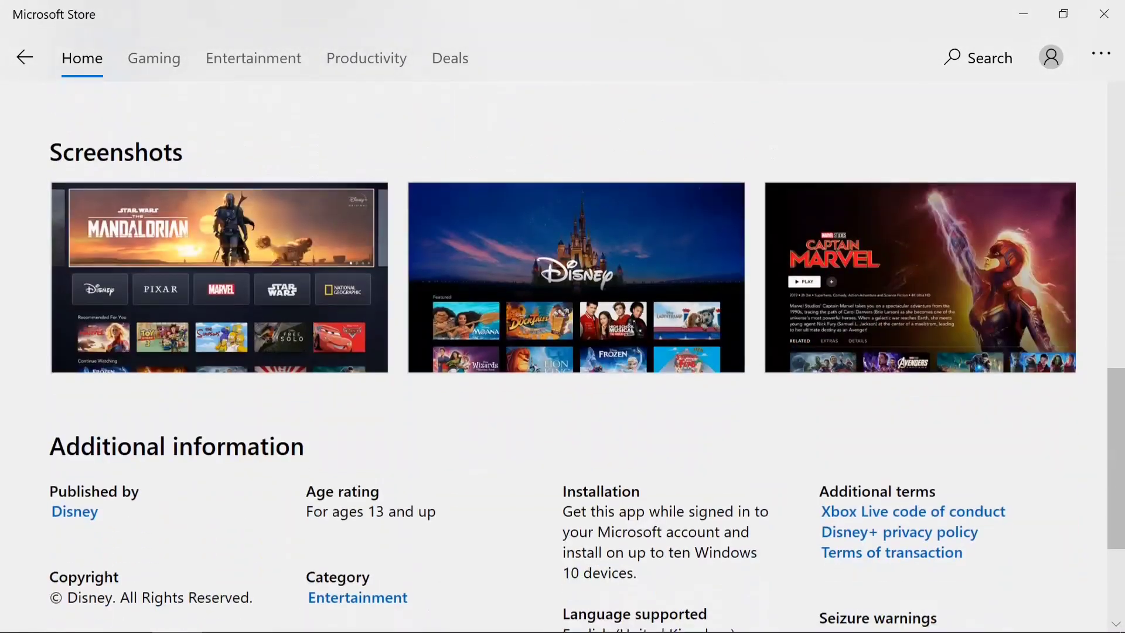
pyautogui.scroll(-4, 563, 351)
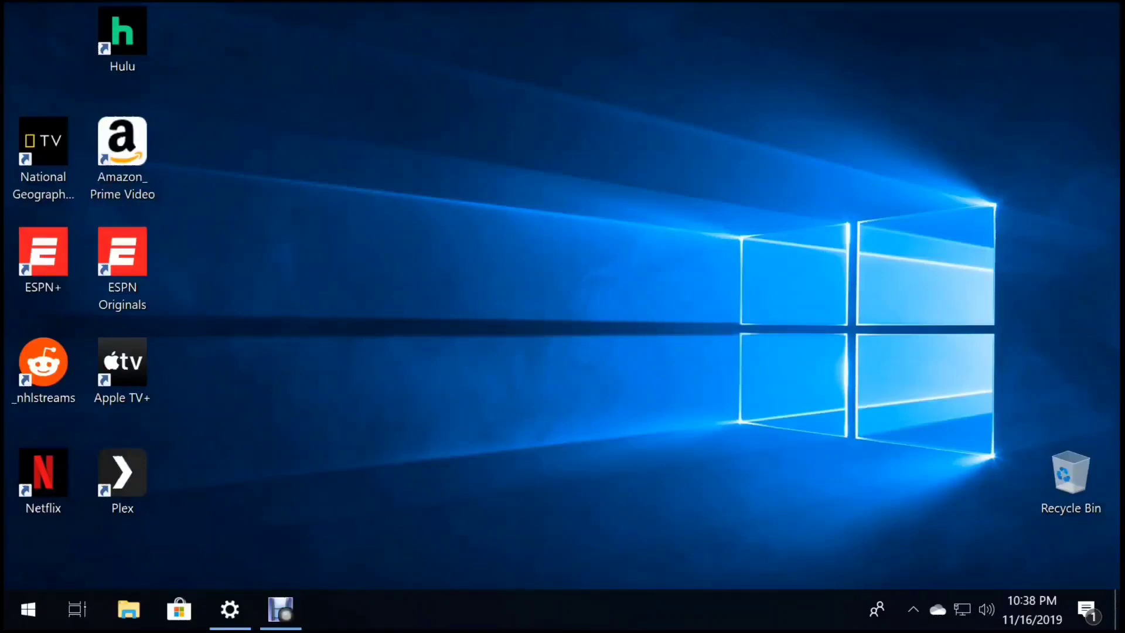
# Enlarge the desktop icons with Ctrl+scroll and move the Recycle Bin to the lower right.
pyautogui.scroll(1, 82, 264)
pyautogui.scroll(1, 82, 263)
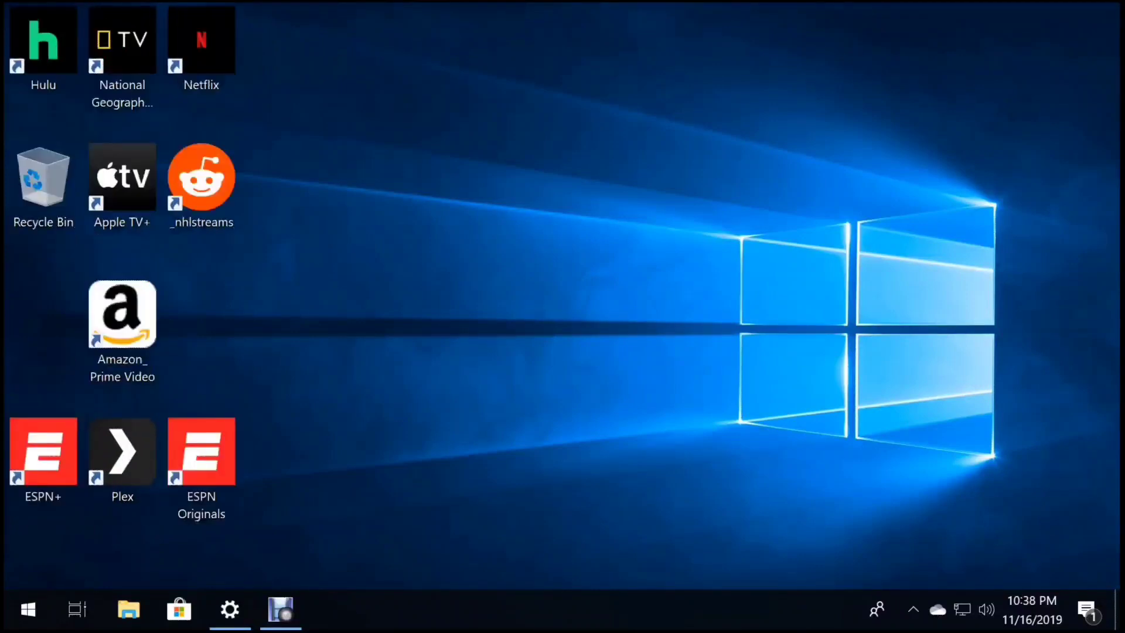
pyautogui.scroll(-1, 82, 264)
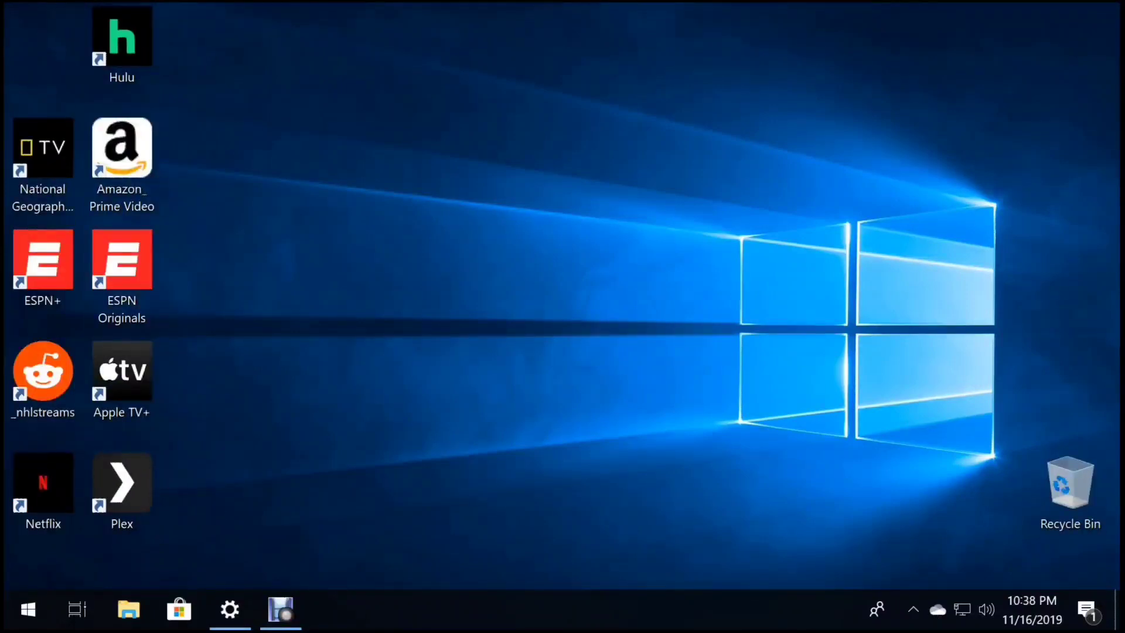
pyautogui.scroll(1, 82, 264)
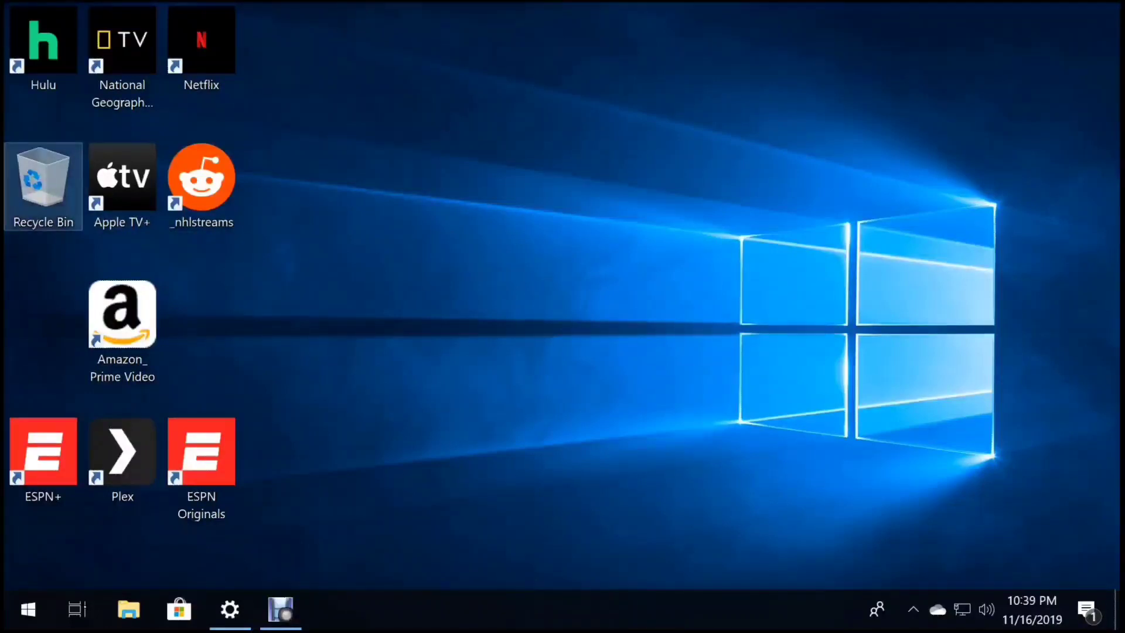
pyautogui.moveTo(42, 178); pyautogui.dragTo(989, 463)
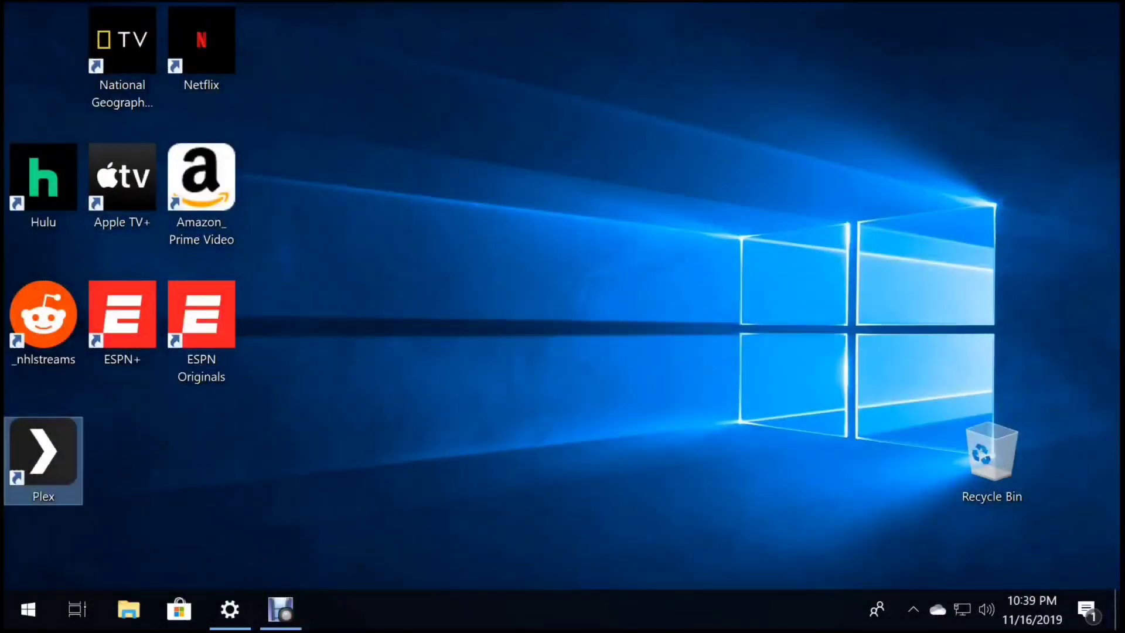
# Untick Recycle Bin in Themes' Desktop icon settings, apply it, and close Settings.
pyautogui.rightClick(644, 269)
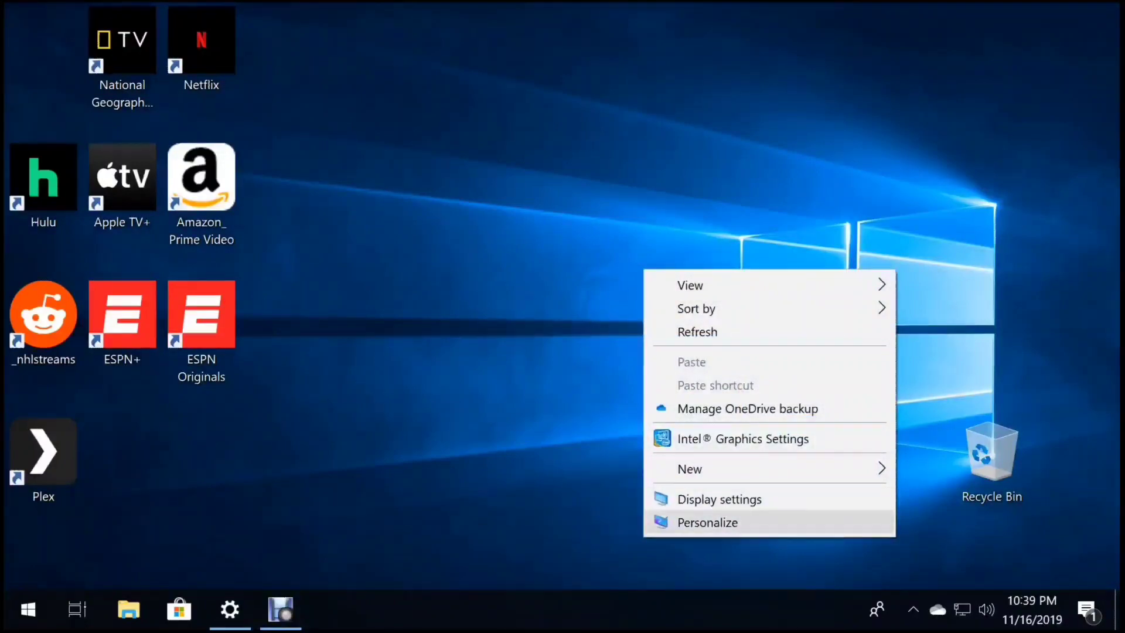
pyautogui.press('Return')
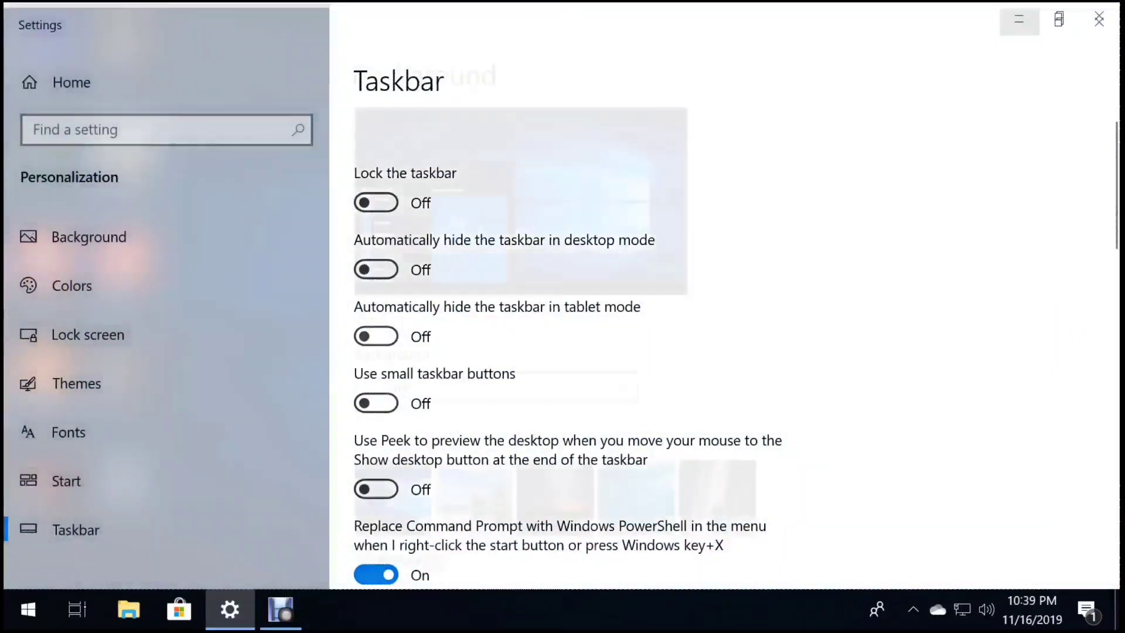
pyautogui.click(76, 377)
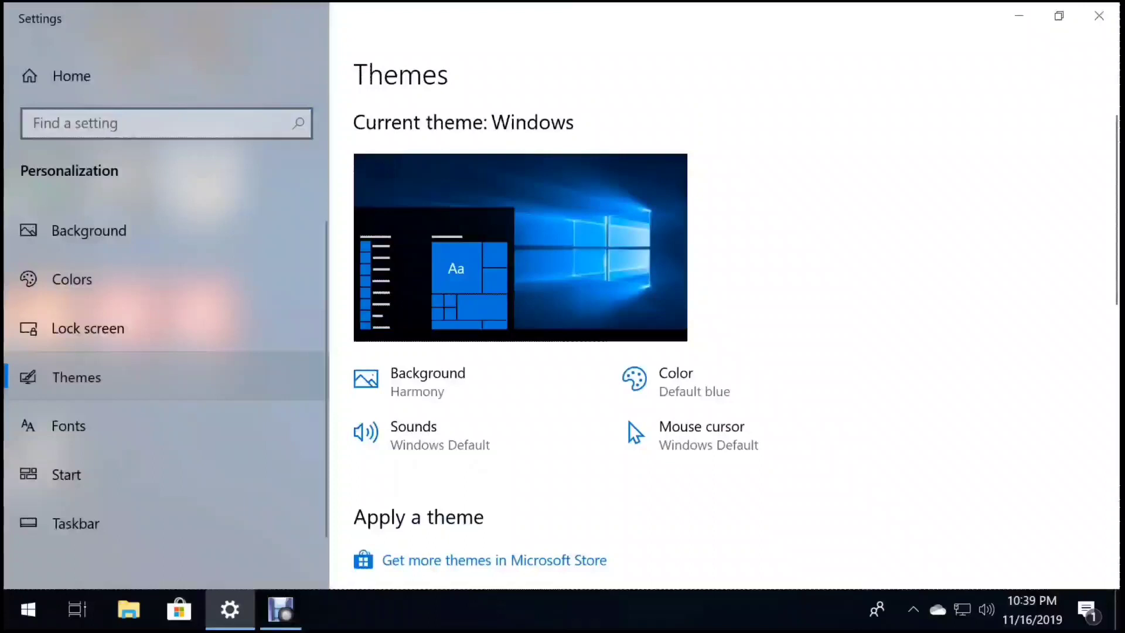
pyautogui.scroll(-5, 586, 410)
pyautogui.scroll(-7, 724, 351)
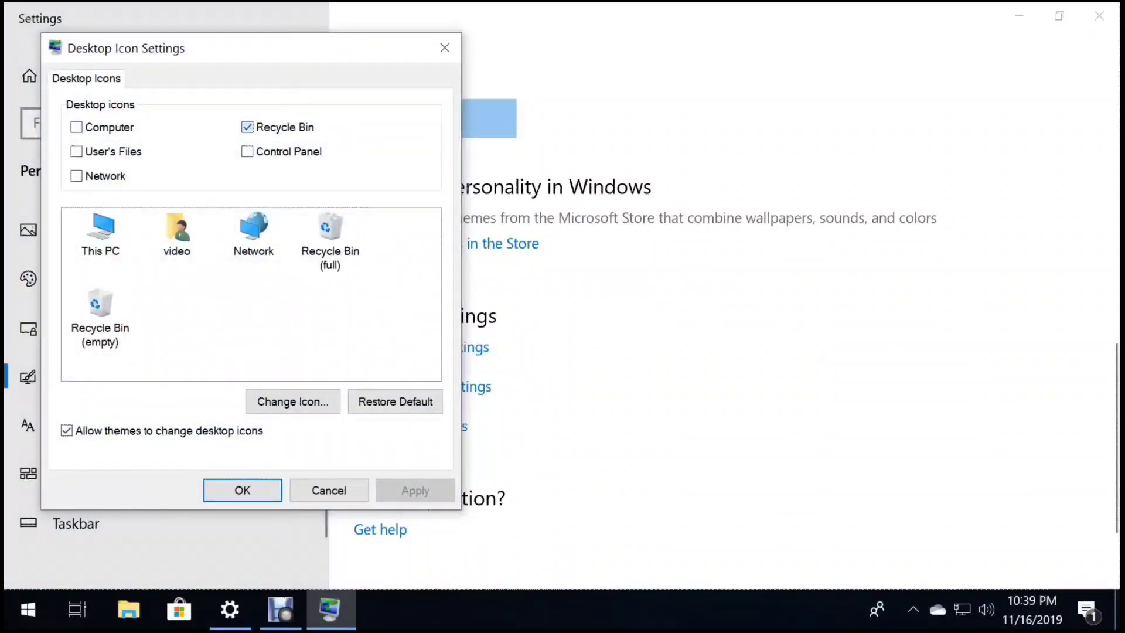
pyautogui.click(247, 127)
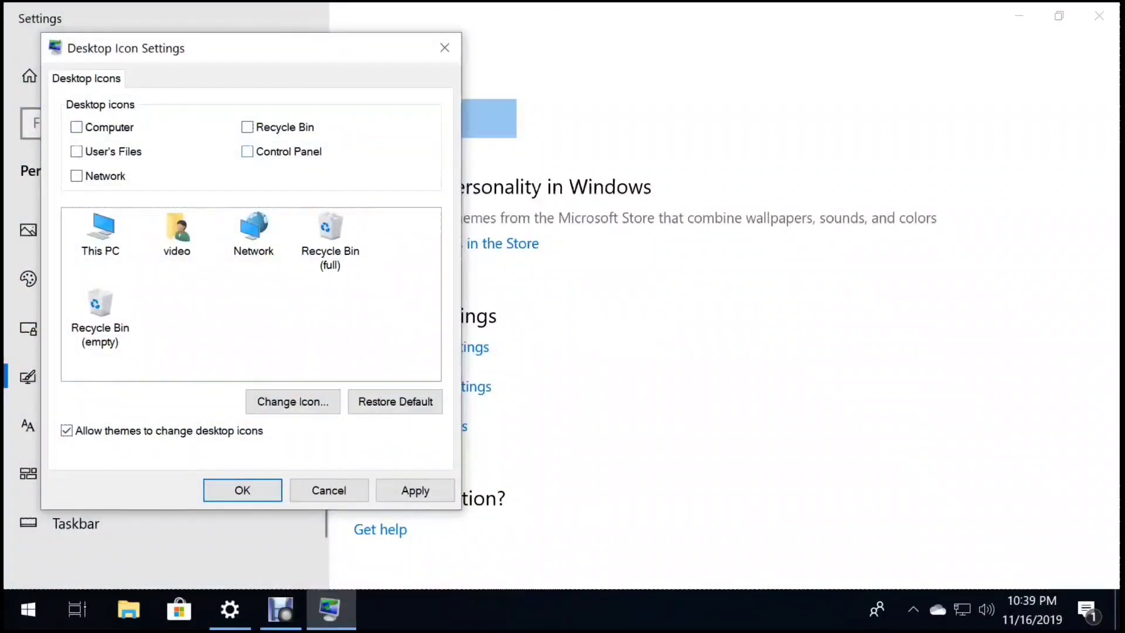
pyautogui.click(414, 490)
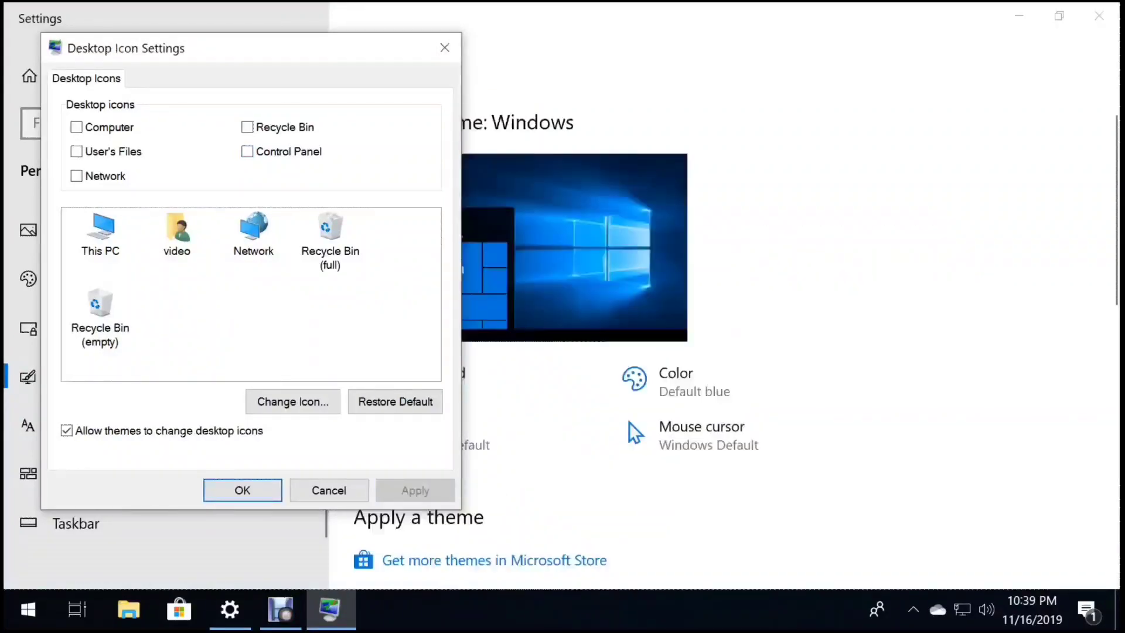
pyautogui.press('Return')
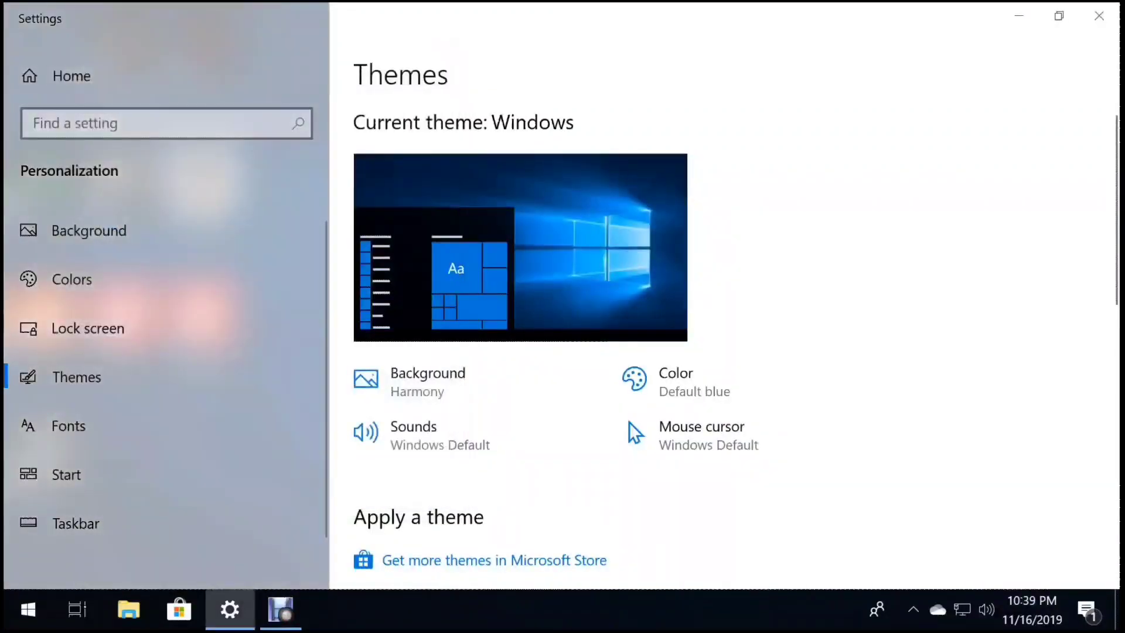
pyautogui.click(1099, 16)
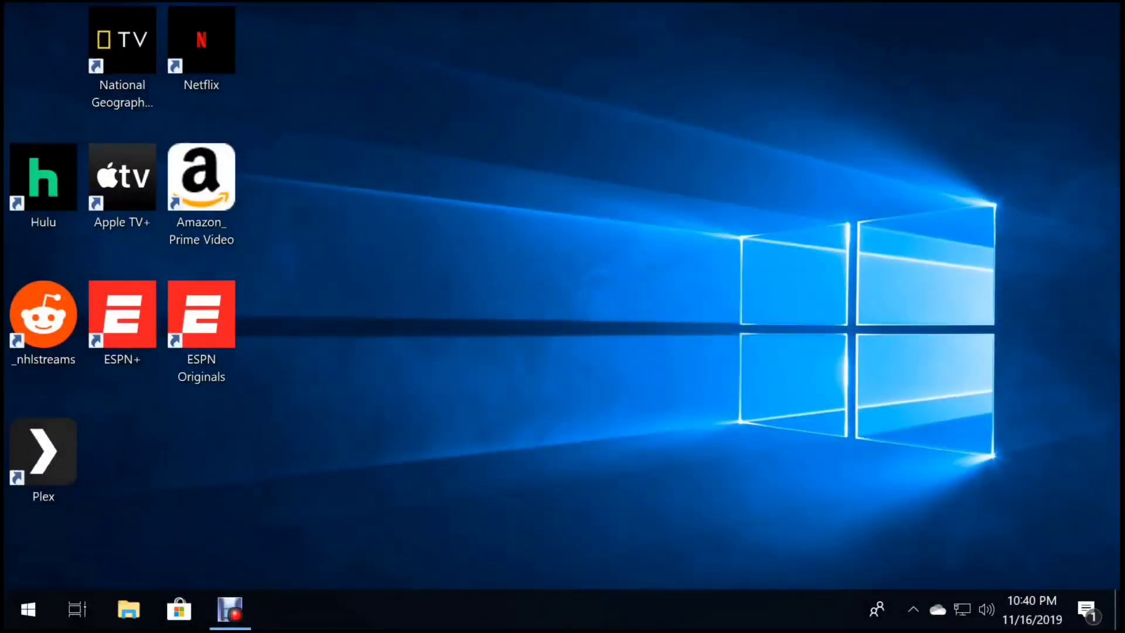
# Switch on 'Automatically hide the taskbar in desktop mode' in Taskbar settings.
pyautogui.rightClick(426, 610)
pyautogui.click(502, 585)
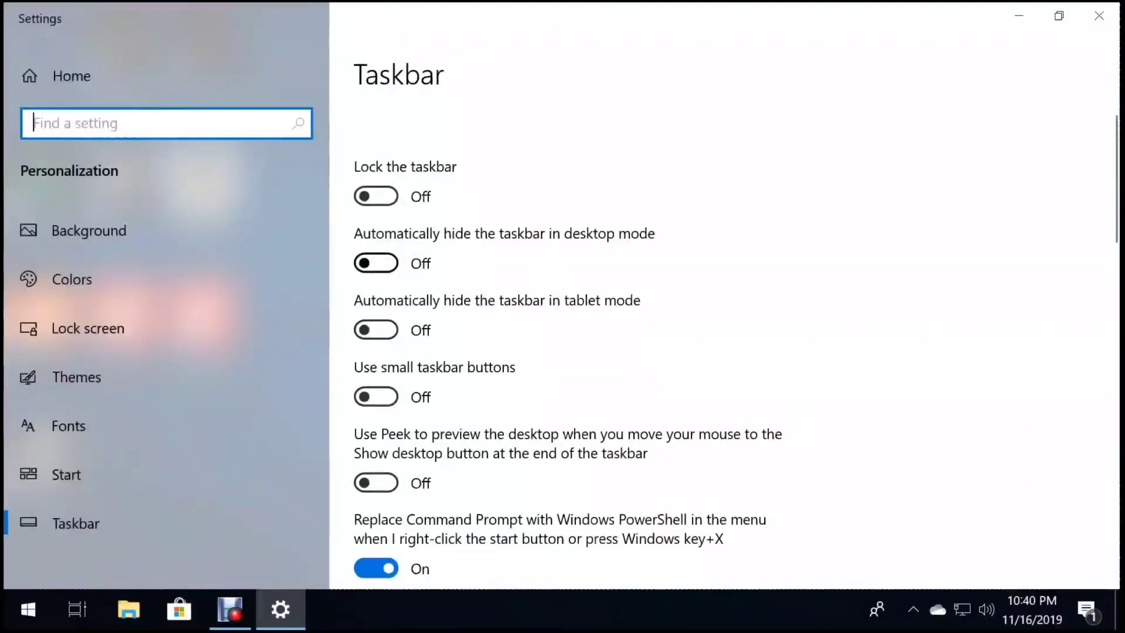
pyautogui.click(376, 263)
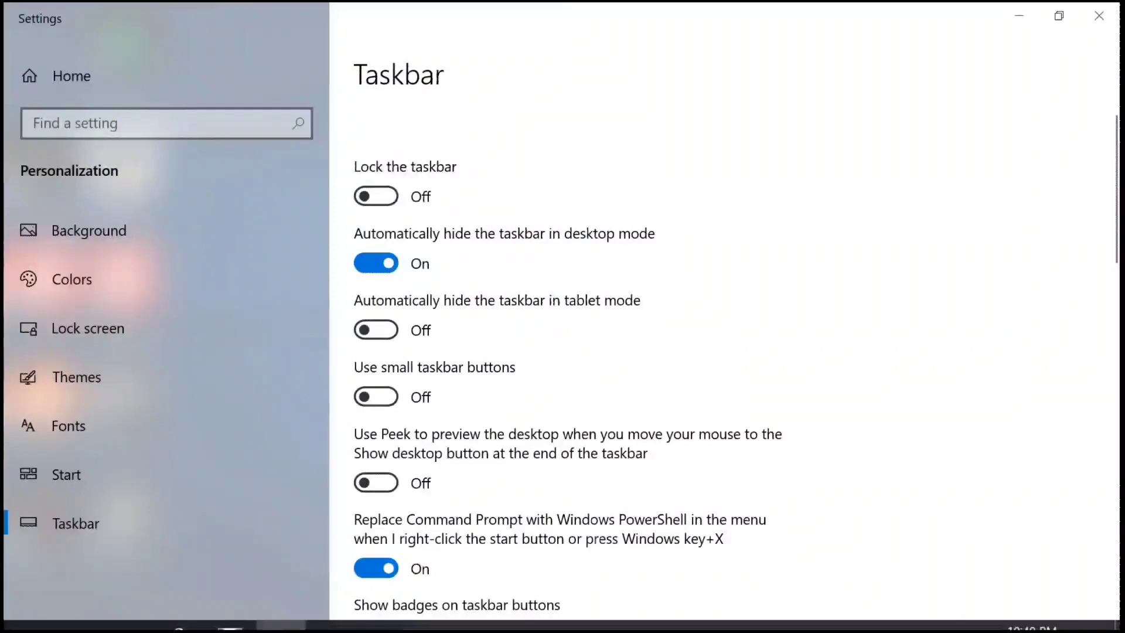
pyautogui.moveTo(563, 630)
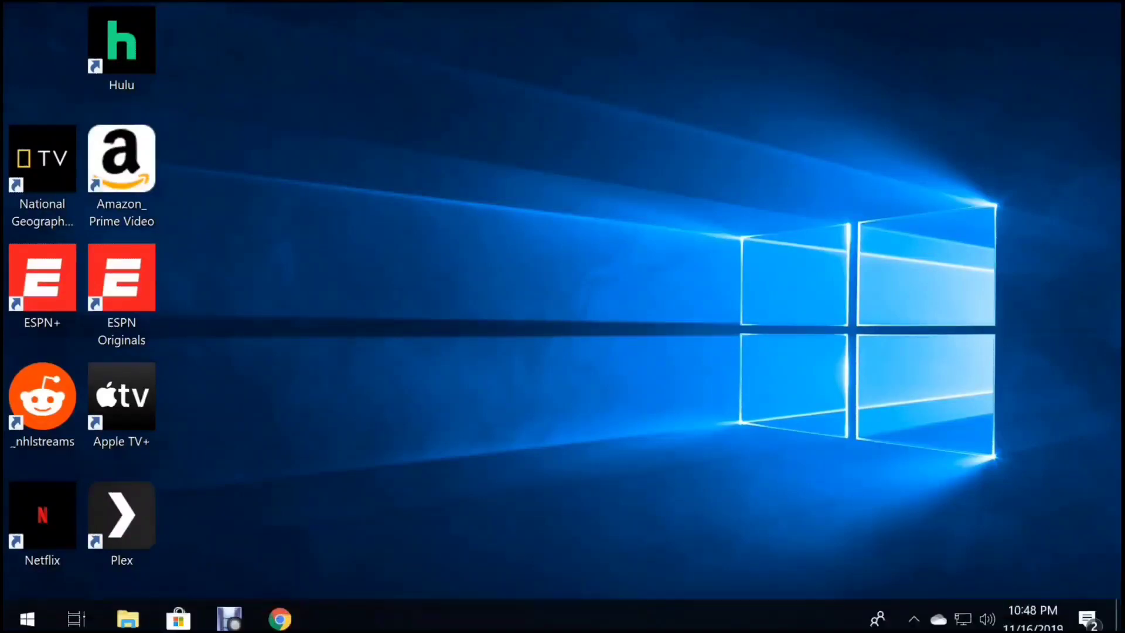
# Bring up Chrome and load disneyplus.com from the 'disney' address-bar suggestion.
pyautogui.click(280, 610)
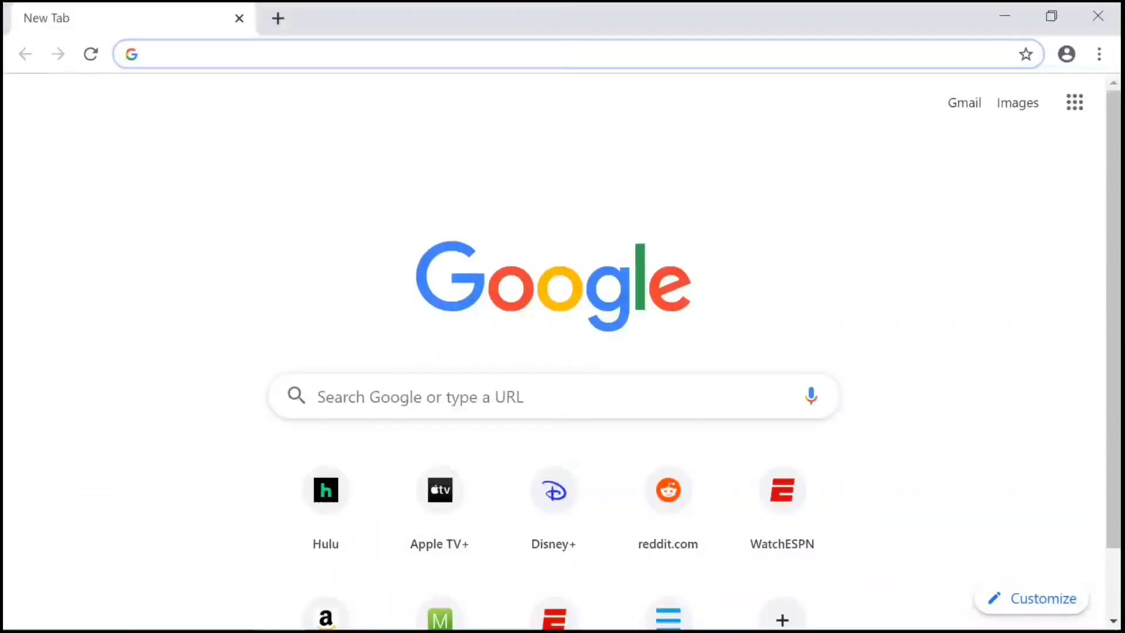
pyautogui.write('disn')
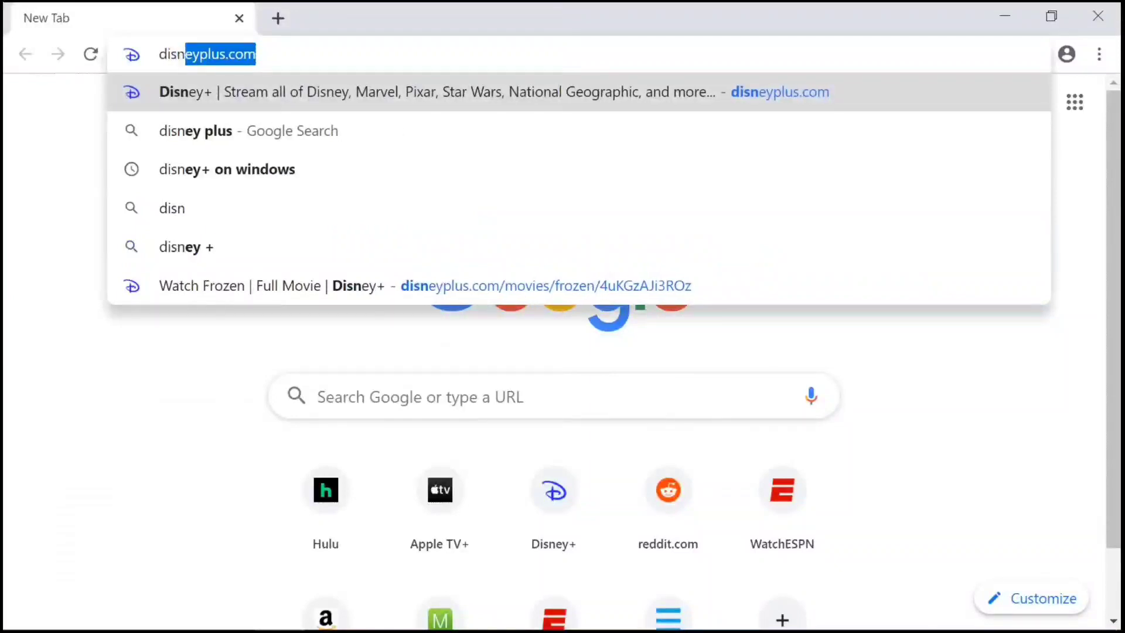
pyautogui.write('ey')
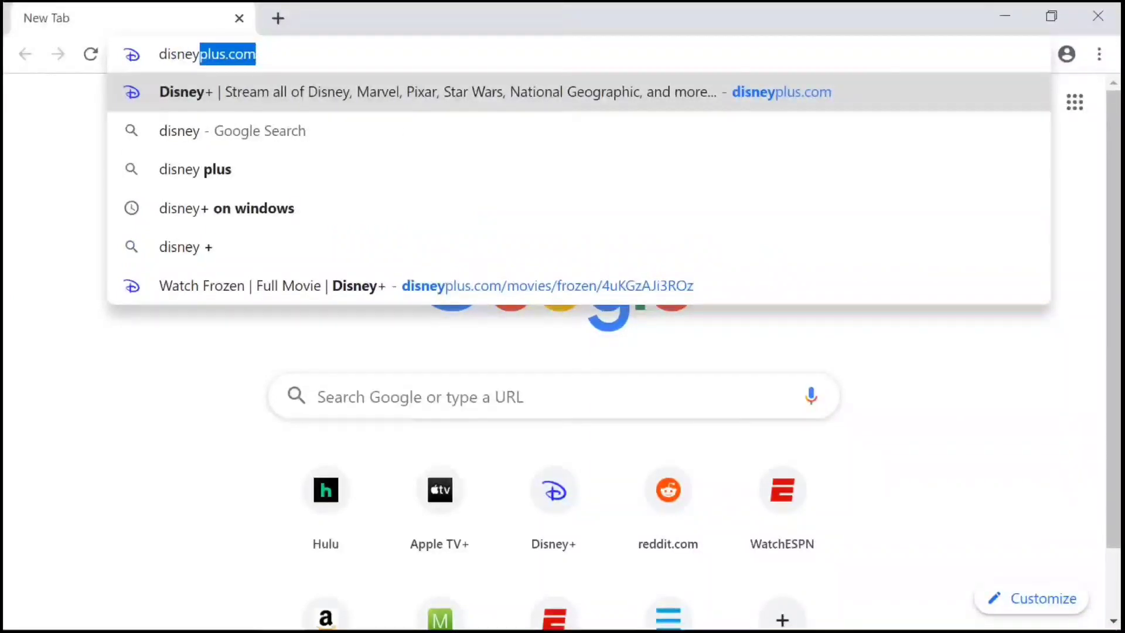
pyautogui.press('Return')
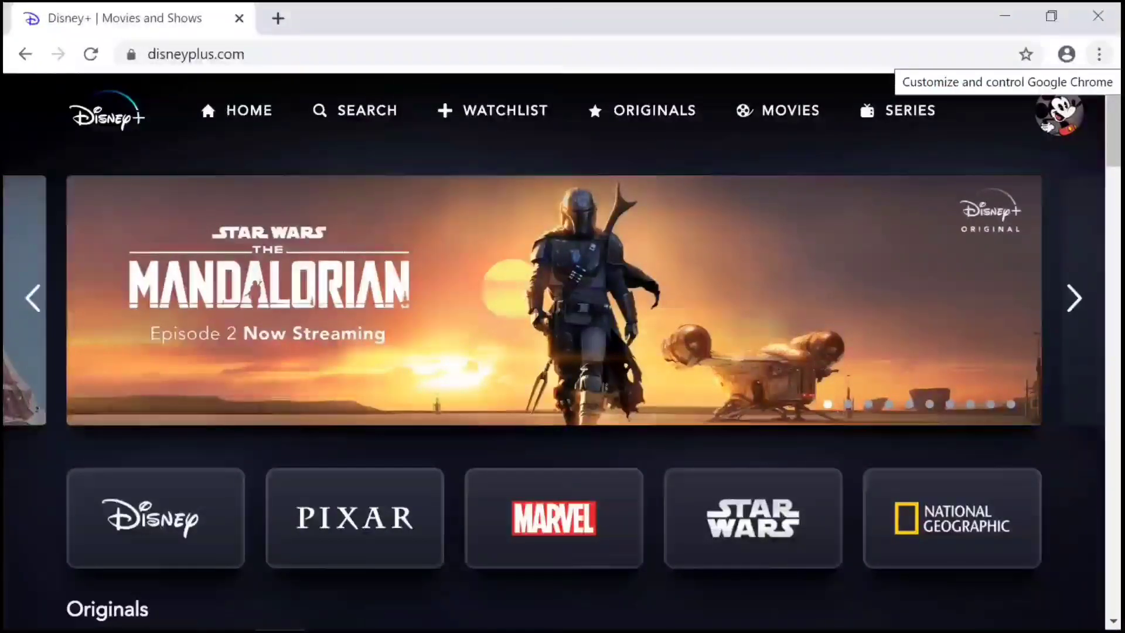
# Create a Chrome shortcut named 'Disney+' with Open as window ticked.
pyautogui.click(1099, 53)
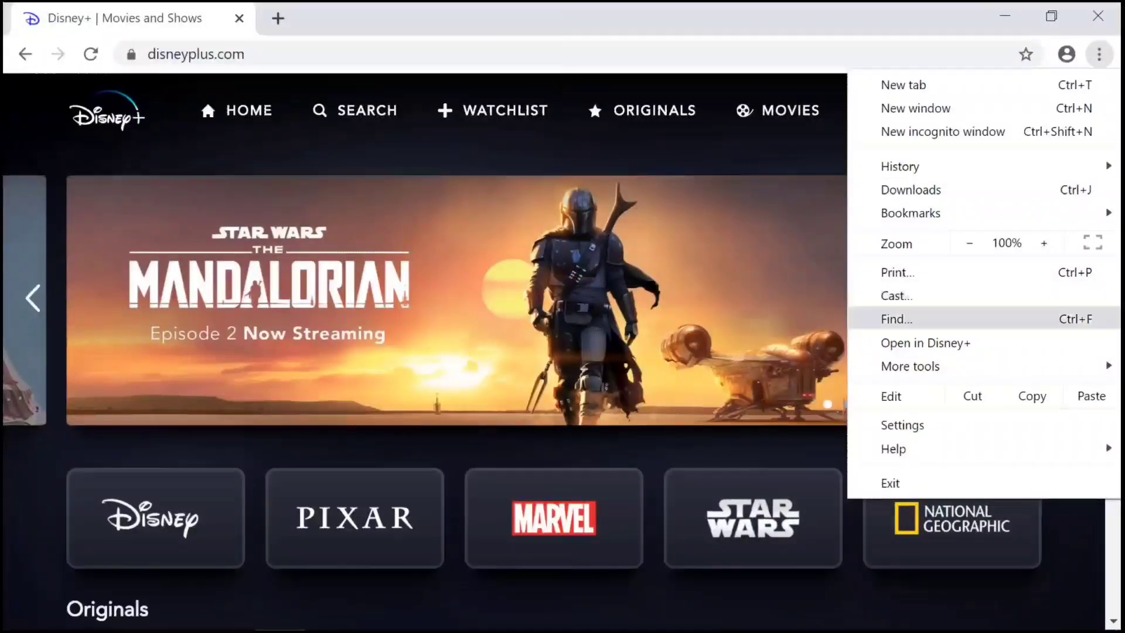
pyautogui.moveTo(910, 366)
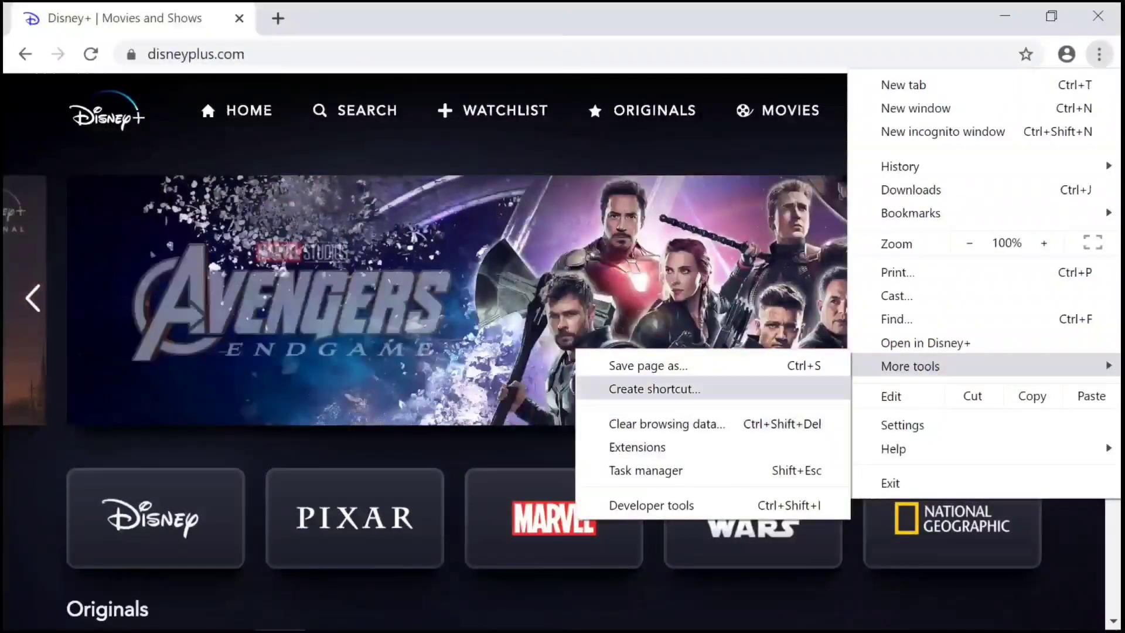
pyautogui.click(655, 389)
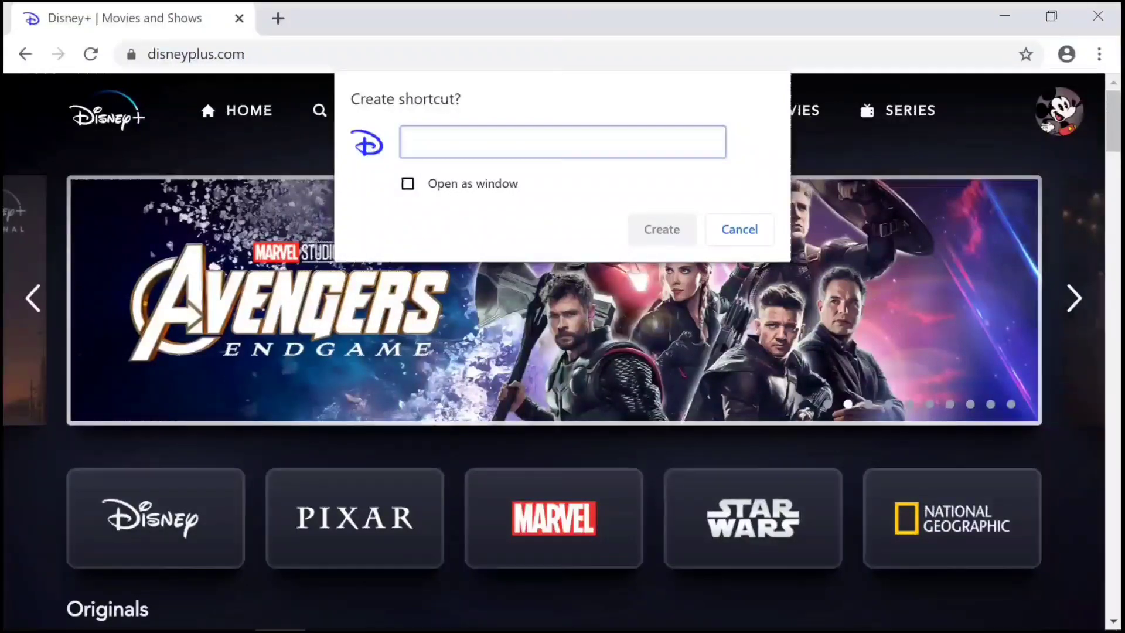
pyautogui.write('D')
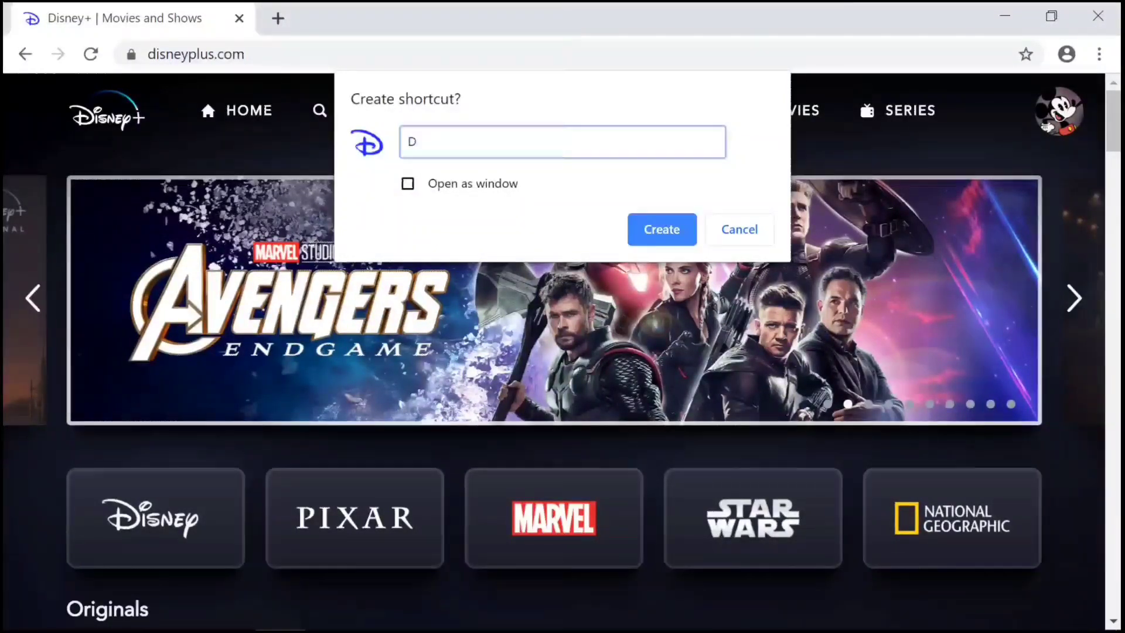
pyautogui.write('isn')
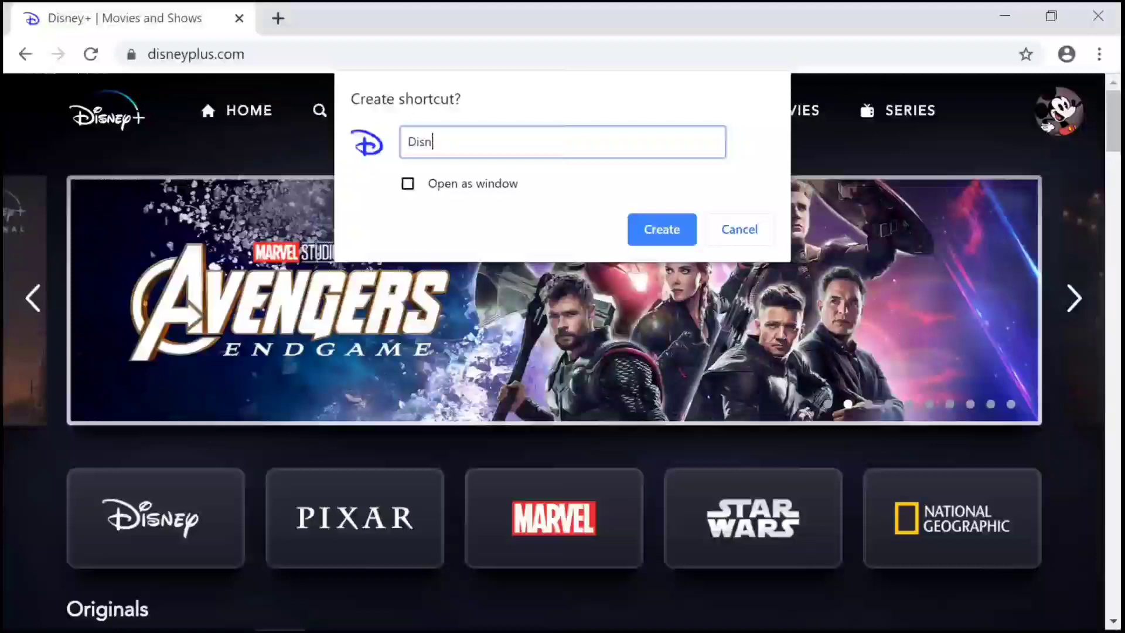
pyautogui.write('ey+')
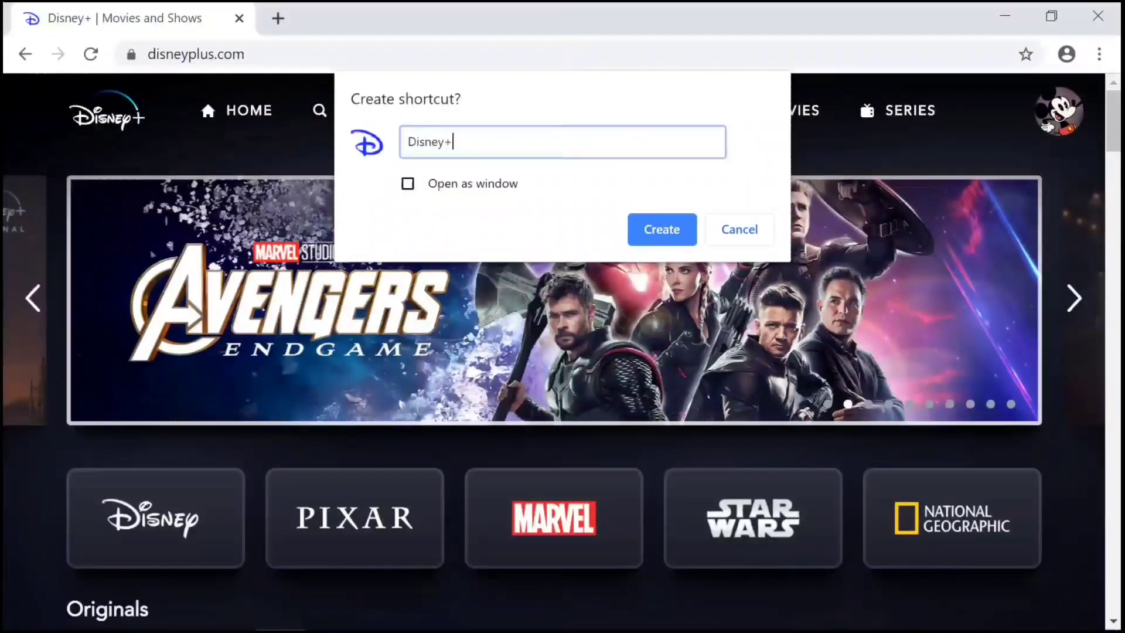
pyautogui.click(407, 184)
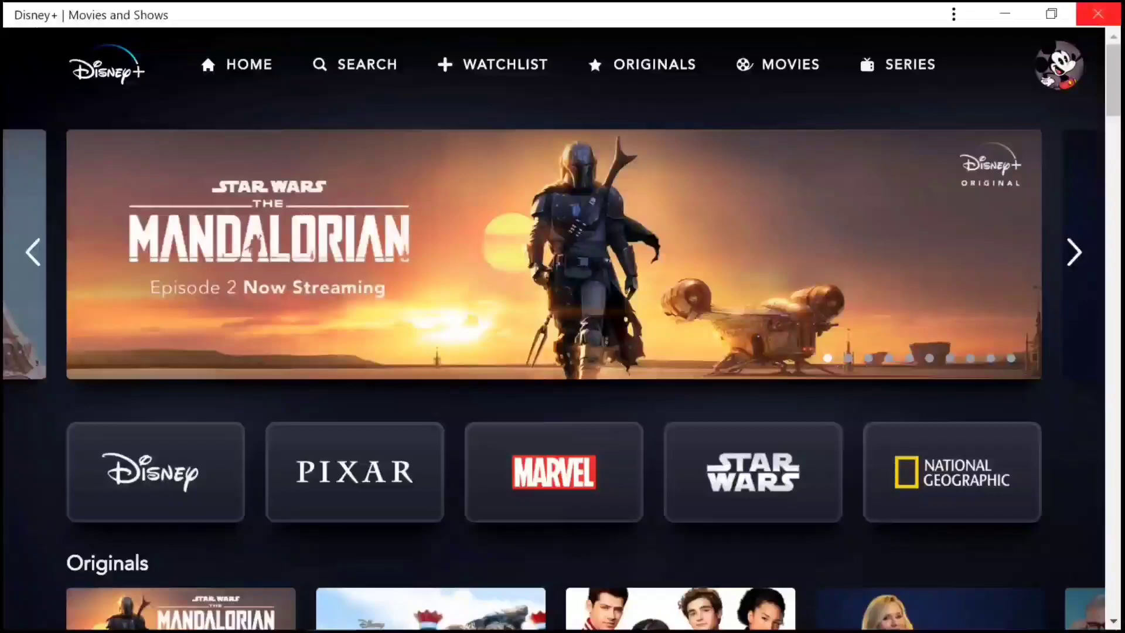
# Close the Disney+ app window and then the Chrome window.
pyautogui.click(1098, 14)
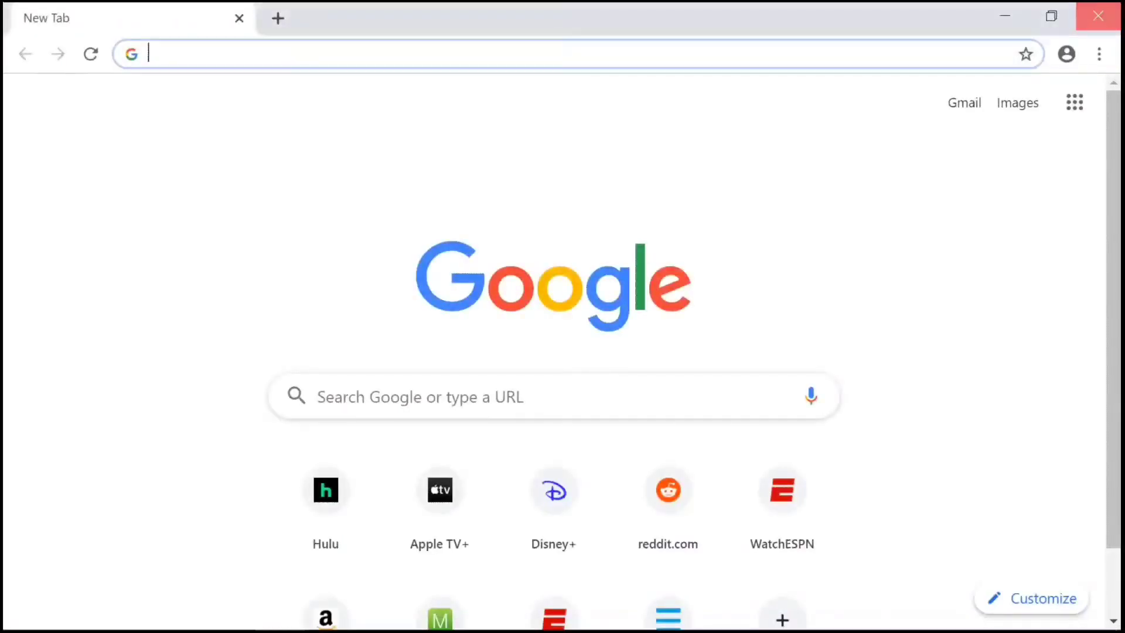
pyautogui.click(1098, 16)
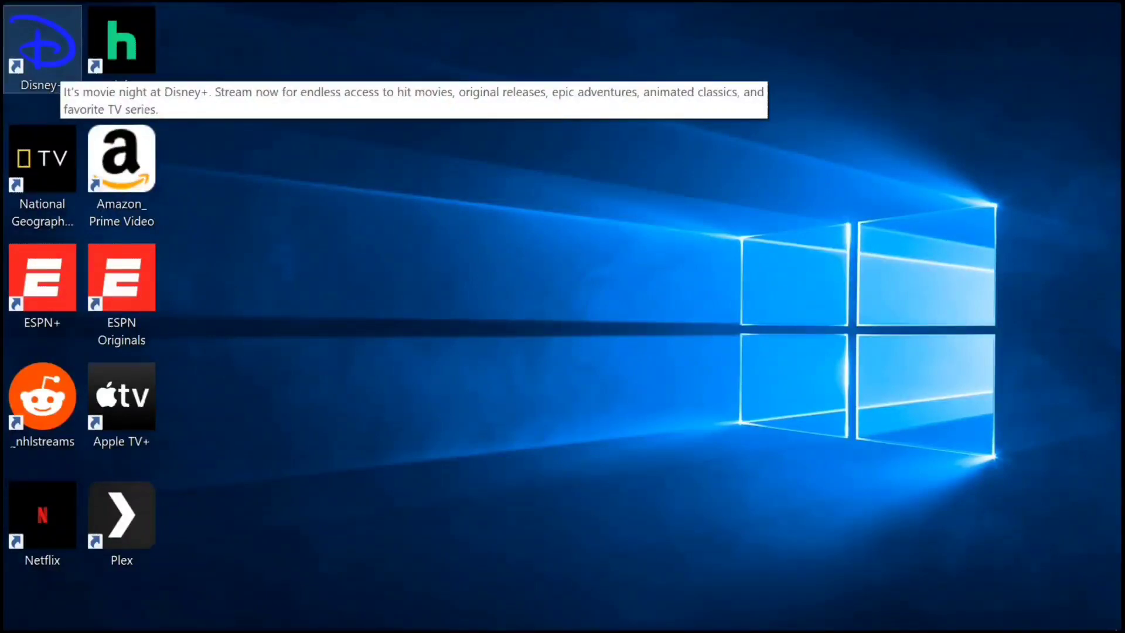
# Set the Disney+ shortcut's Run option to Maximized in its Properties and confirm.
pyautogui.rightClick(40, 59)
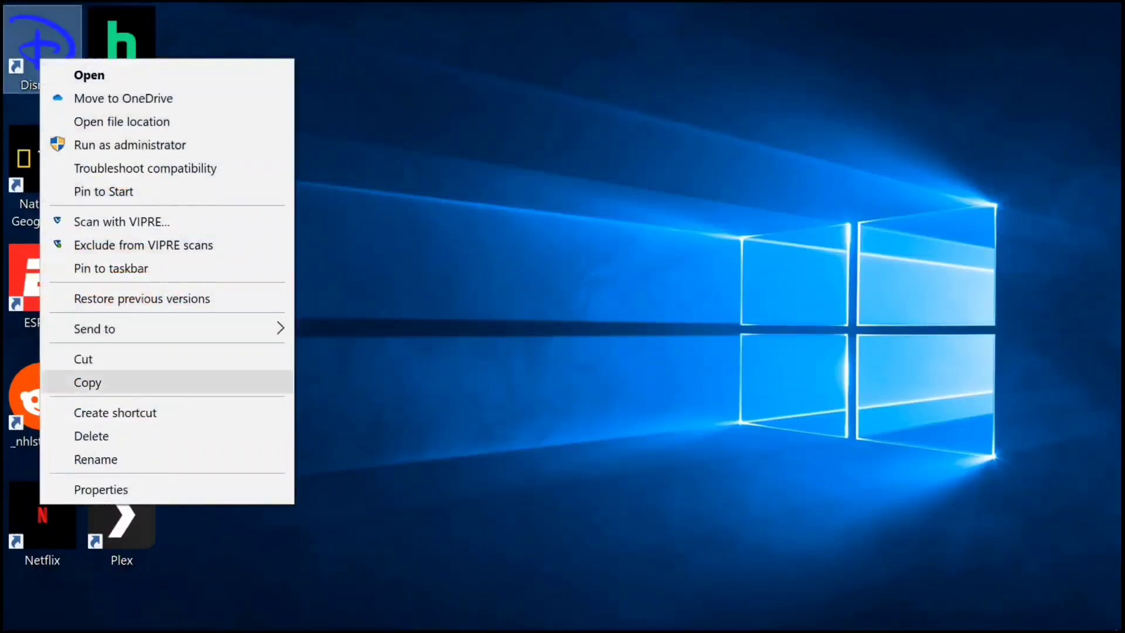
pyautogui.click(100, 490)
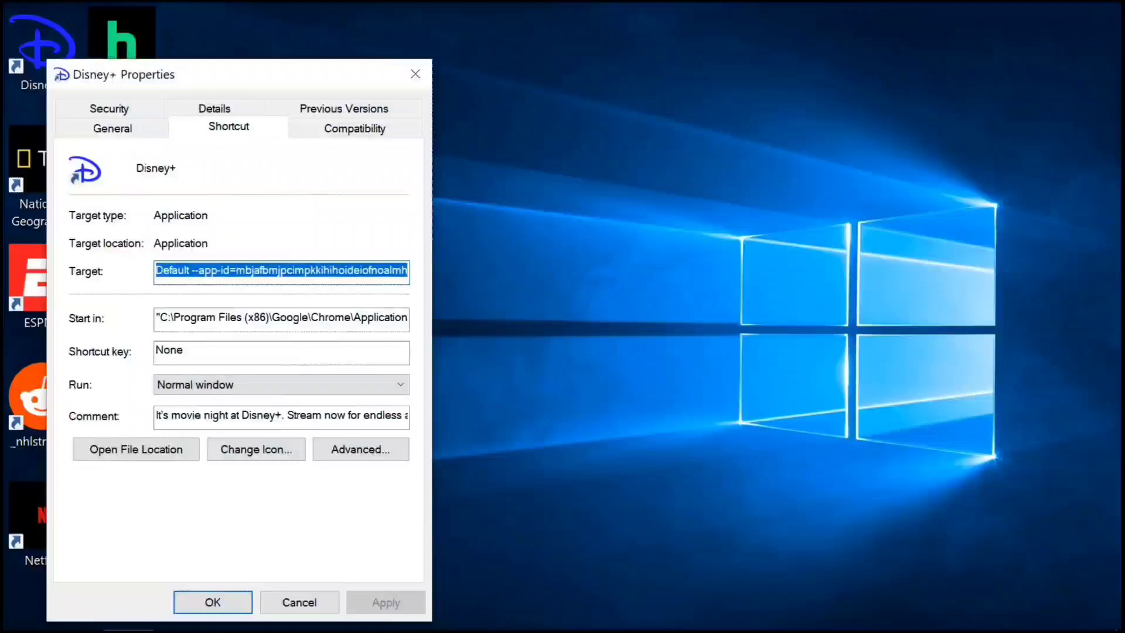
pyautogui.press('Tab')
pyautogui.press('Tab')
pyautogui.press('Tab')
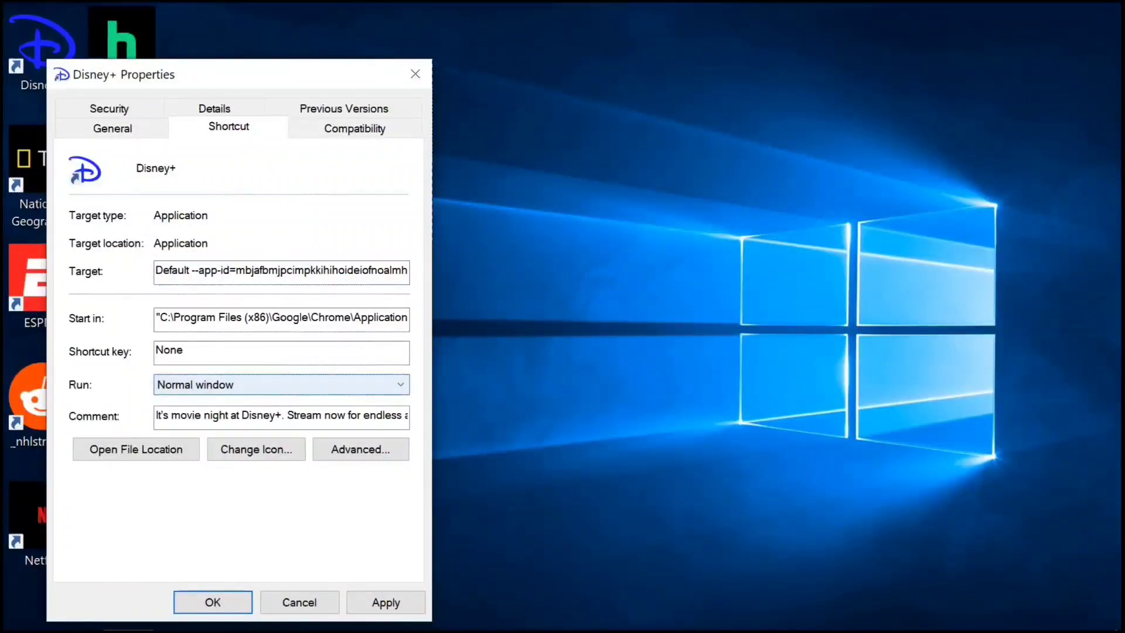
pyautogui.hotkey('alt', 'Down')
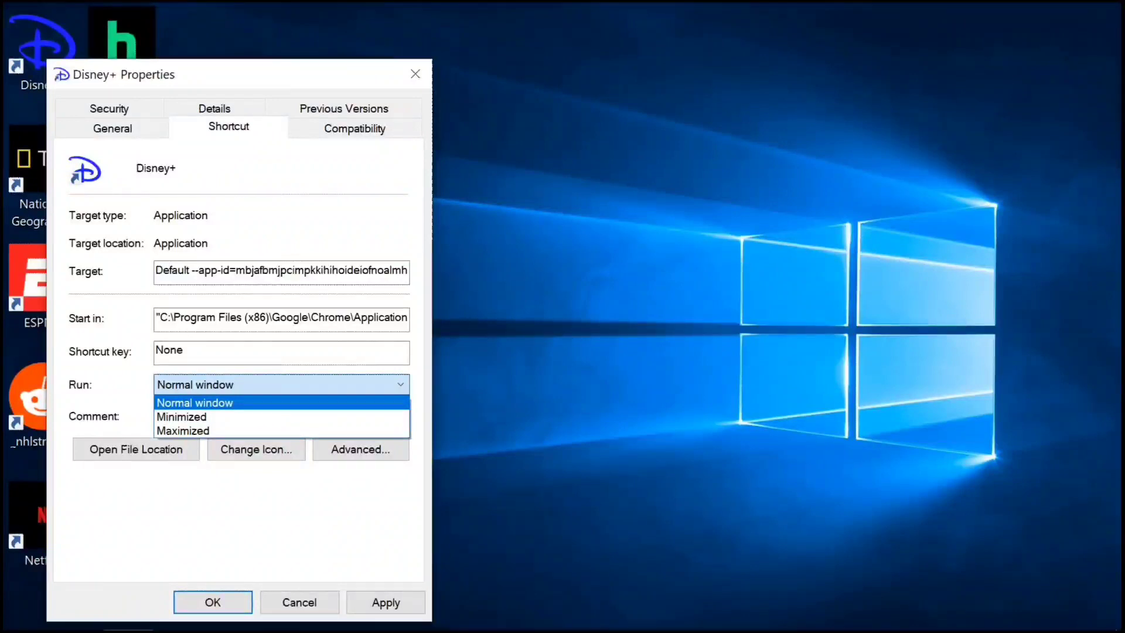
pyautogui.press('Down')
pyautogui.press('Down')
pyautogui.press('Return')
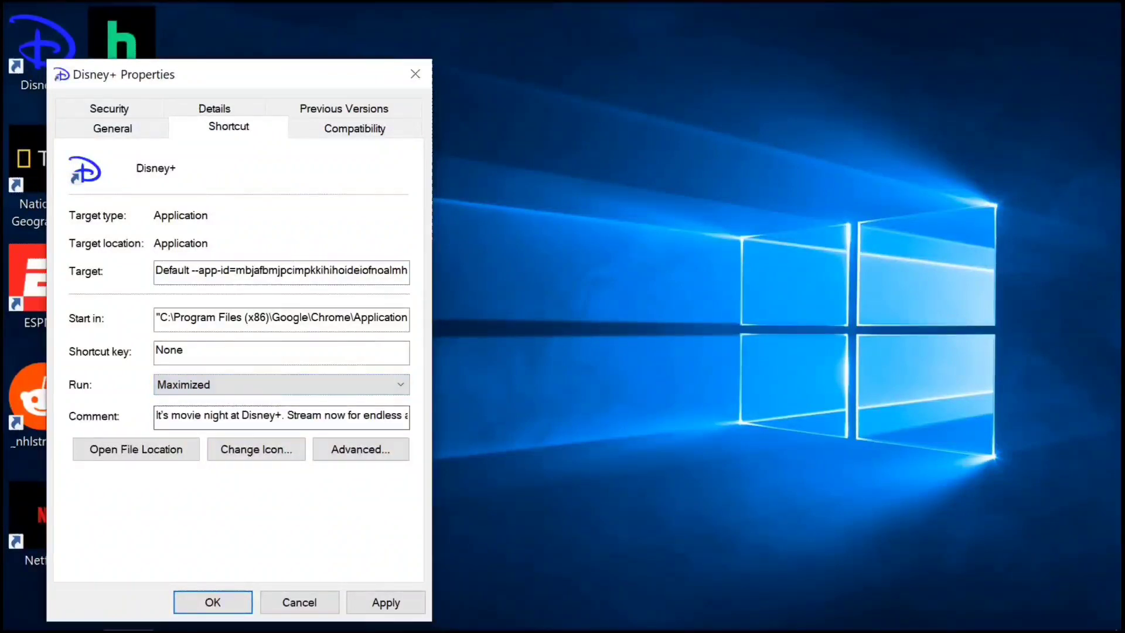
pyautogui.click(386, 602)
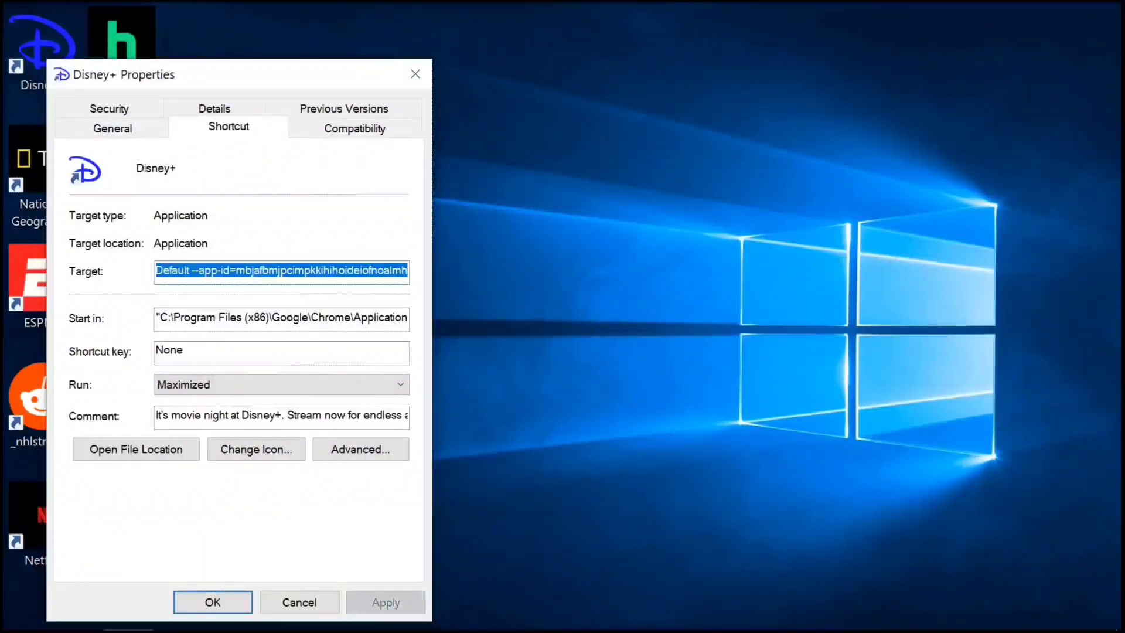
pyautogui.click(213, 602)
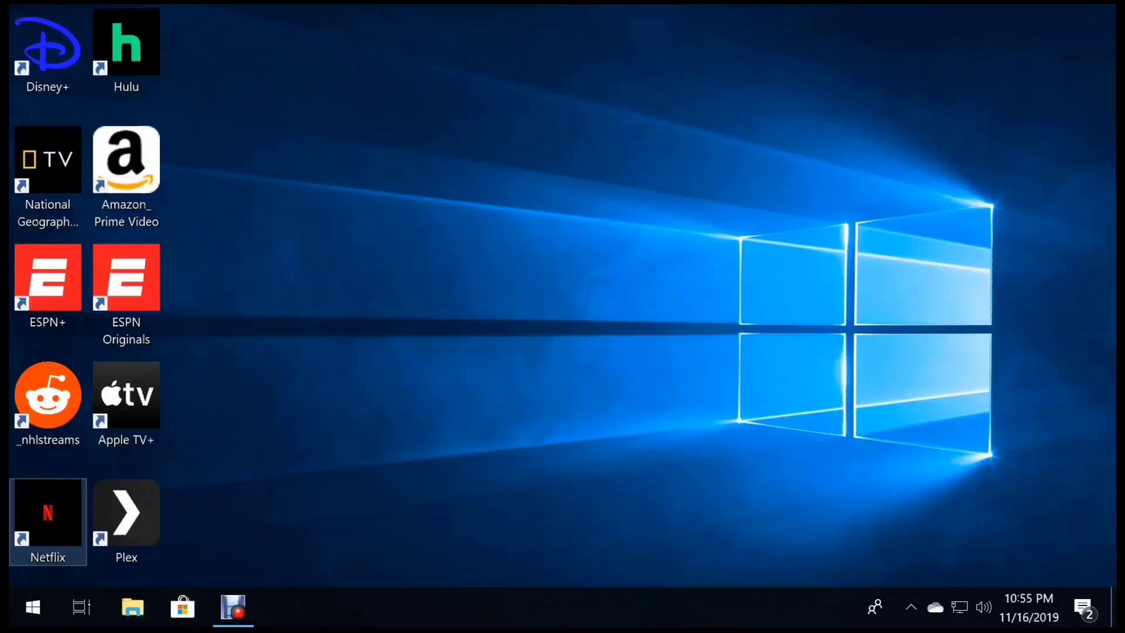
pyautogui.click(126, 404)
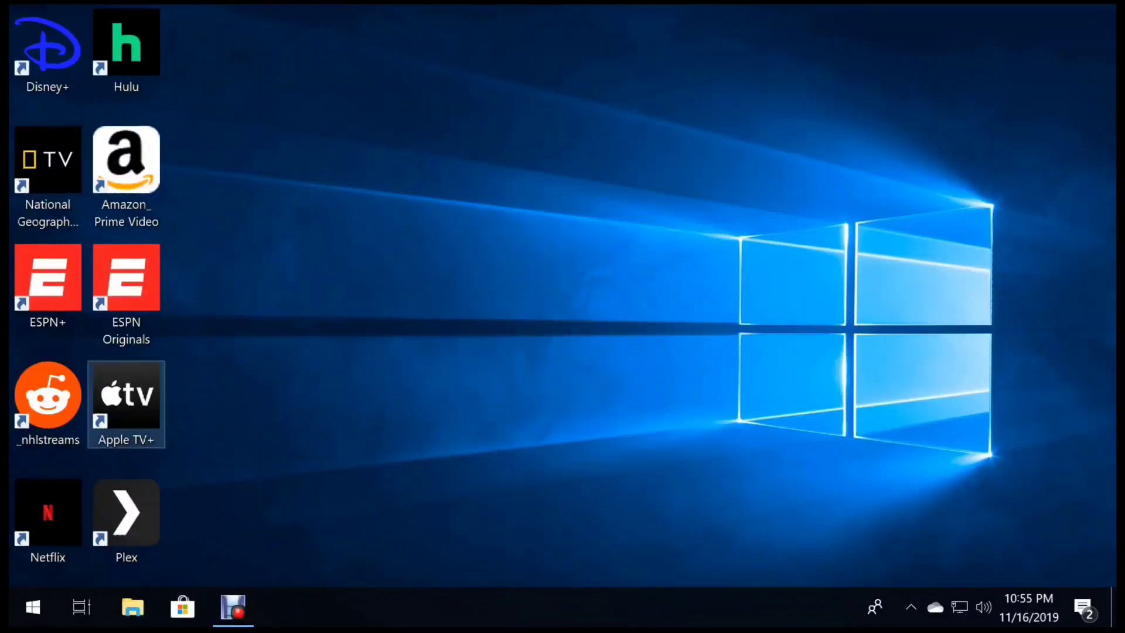
pyautogui.click(48, 404)
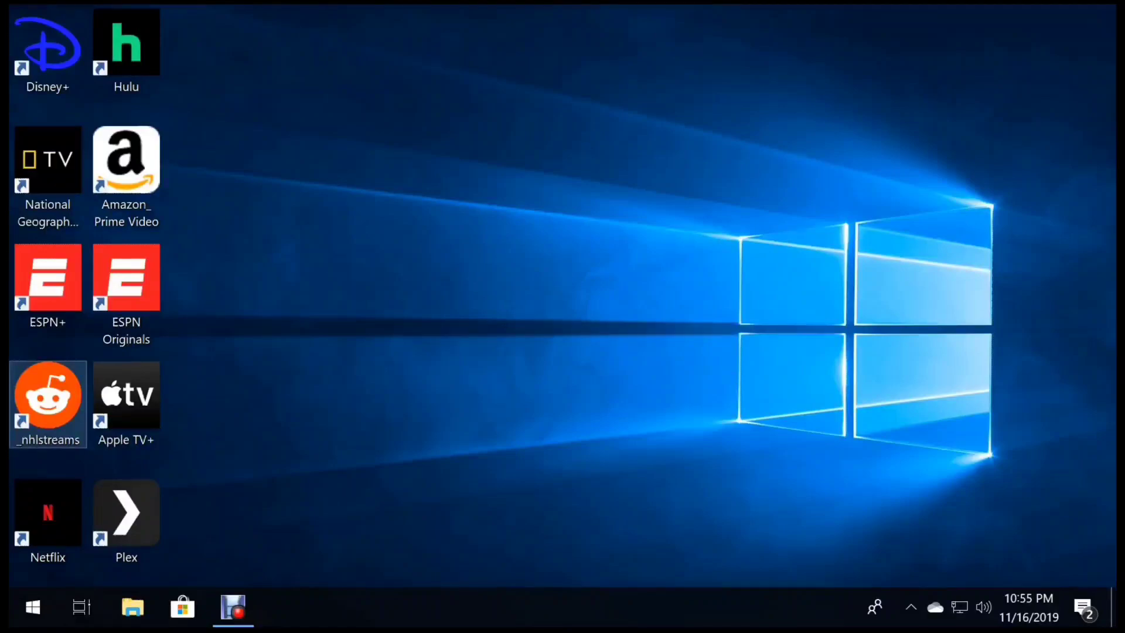
pyautogui.click(47, 287)
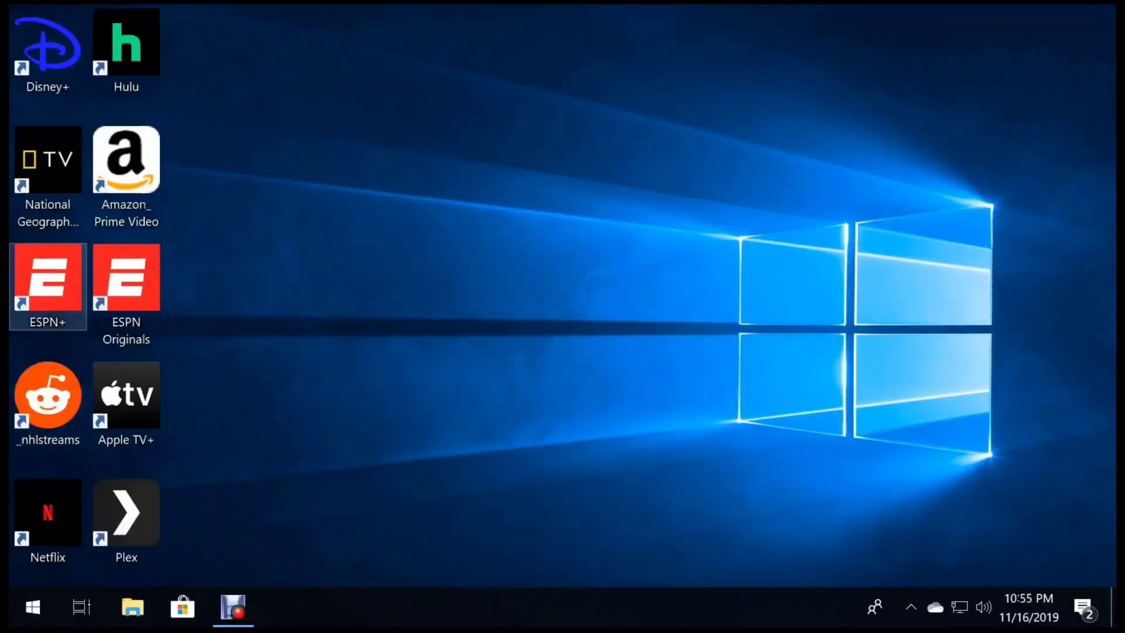